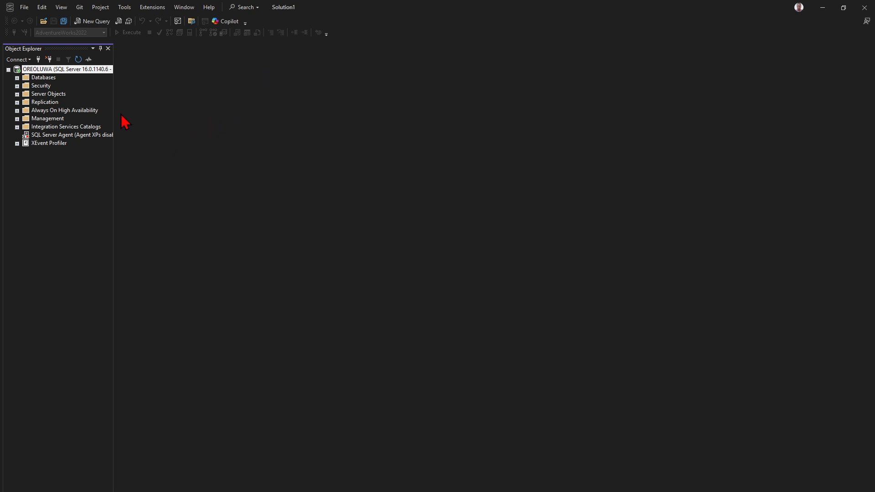
- Create a new database named BANKYPIZZA, removing the space from the typed name 'BANKY PIZZA'
left_click(42, 78)
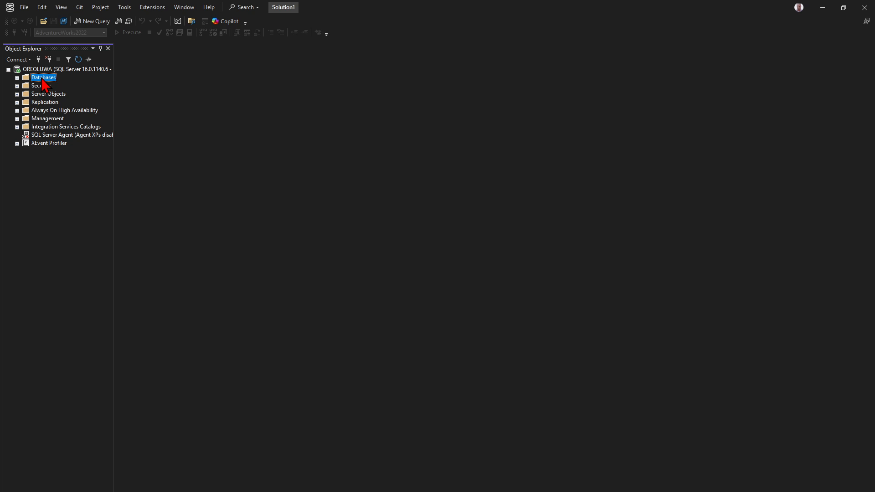
right_click(42, 78)
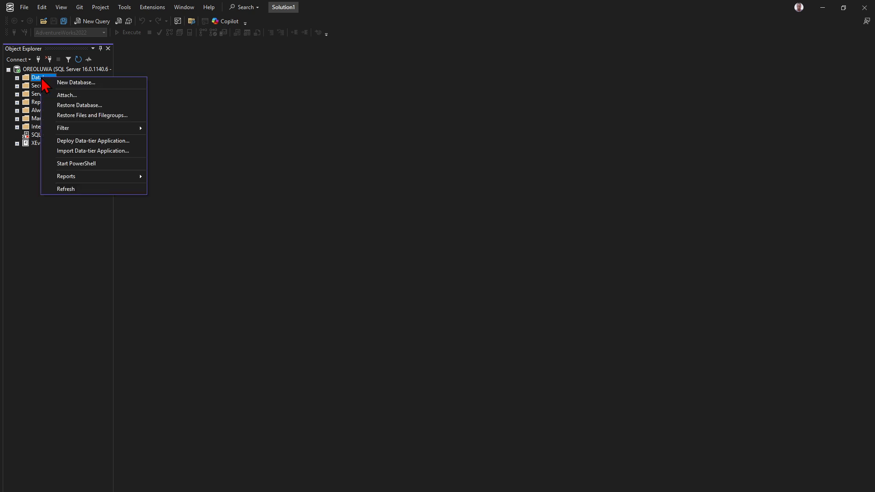
left_click(91, 83)
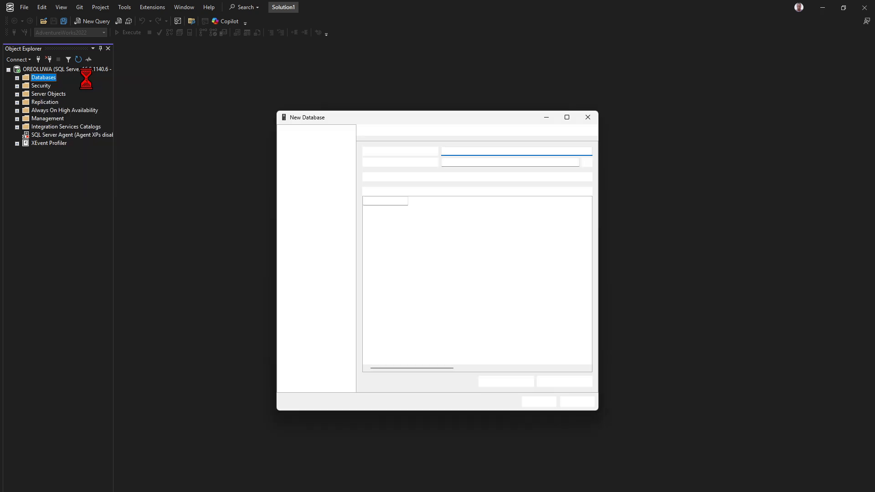
left_click_drag(401, 118, 348, 85)
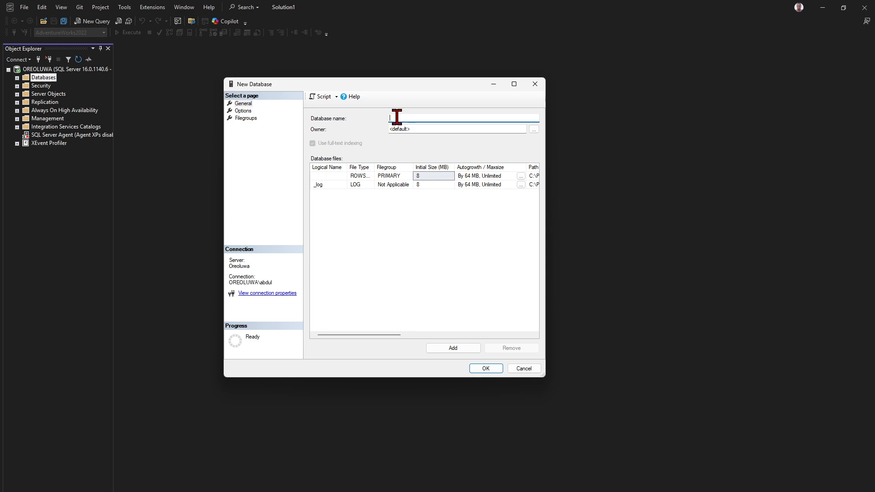
type("BANKY PIZZA")
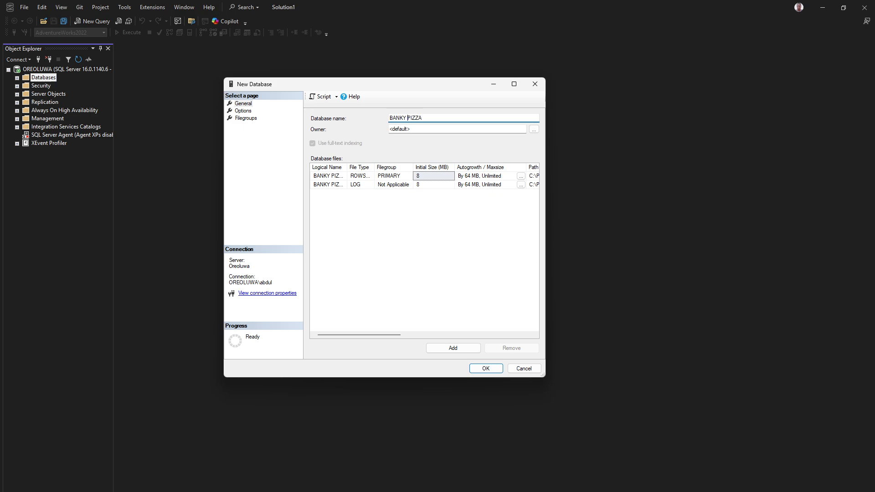
key("BackSpace")
left_click(486, 369)
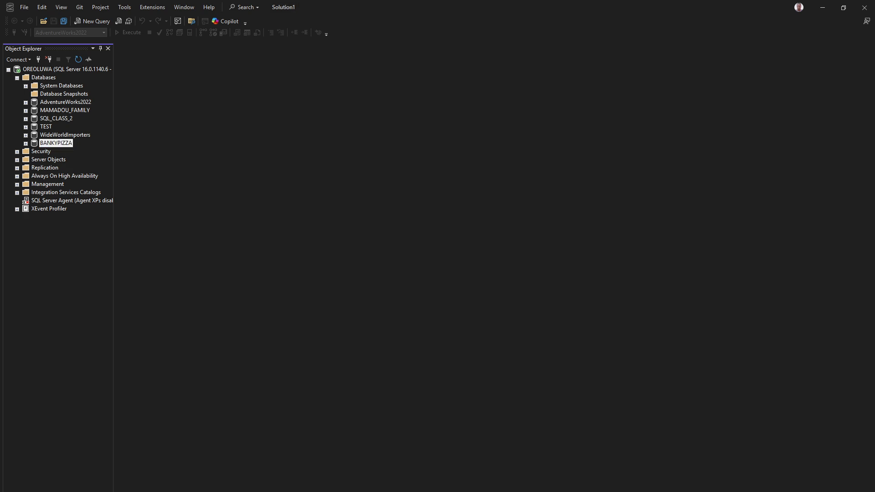
- Bring the BANKY PIZZA Datasets folder window into view beside SSMS
left_click_drag(311, 190, 414, 139)
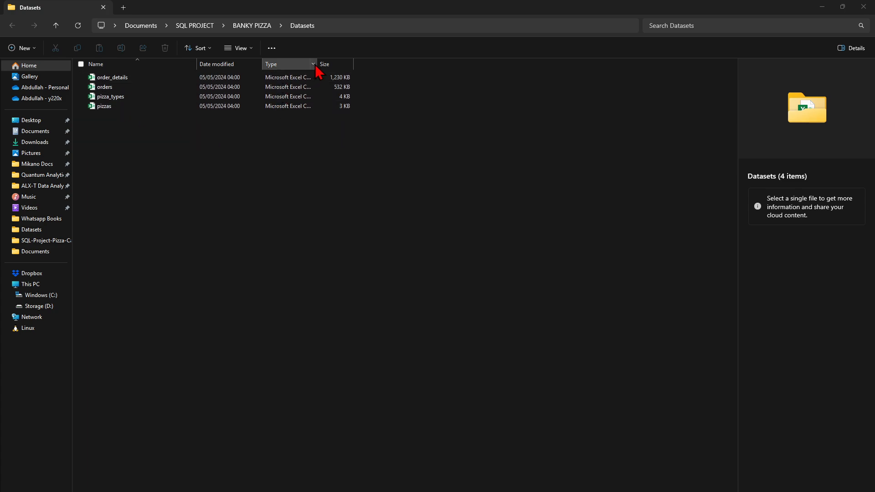
- Widen File Explorer's Type column to show all four datasets are CSV files, then return to SSMS
left_click_drag(316, 64, 400, 64)
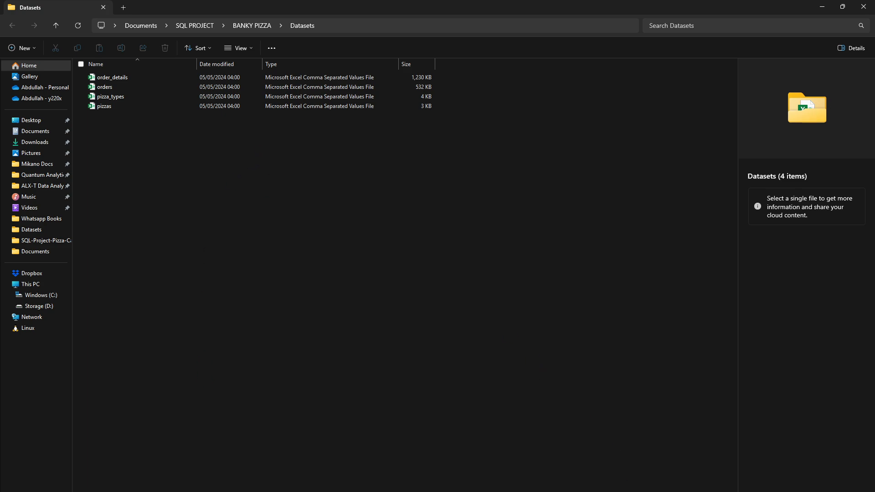
key("alt+Tab")
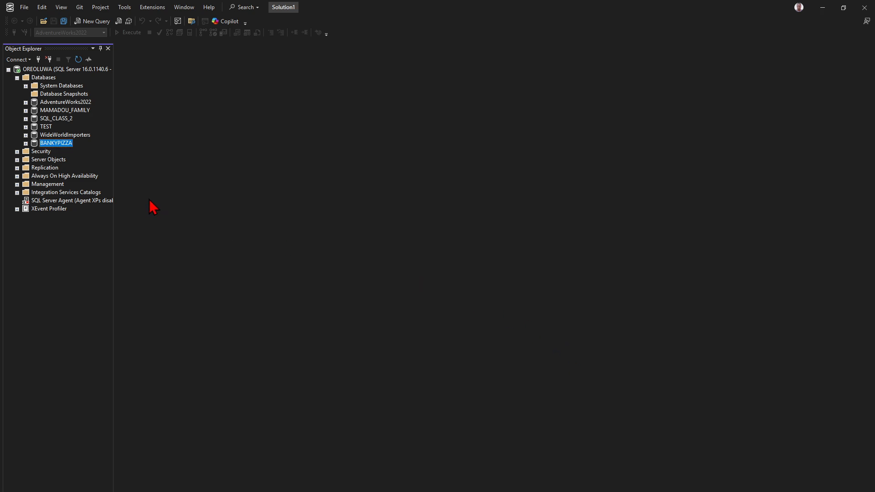
- Launch Tasks > Import Flat File for the BANKYPIZZA database
left_click(62, 143)
left_click(59, 242)
right_click(54, 144)
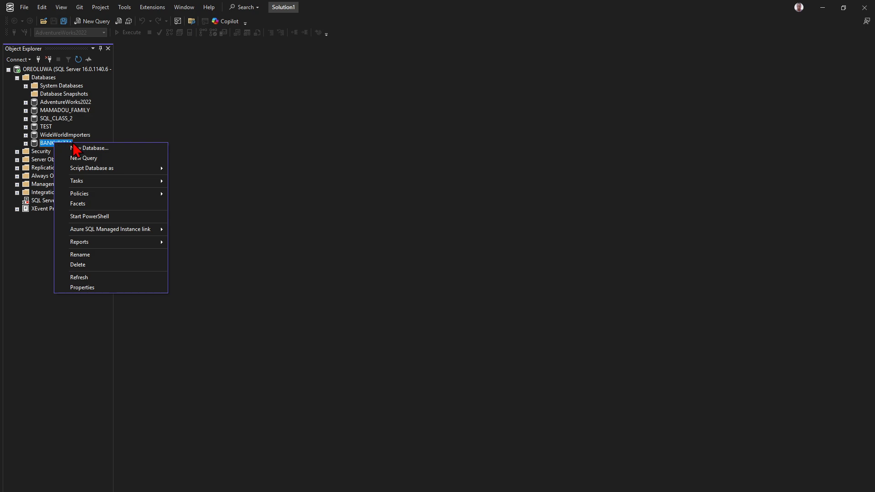
mouse_move(91, 182)
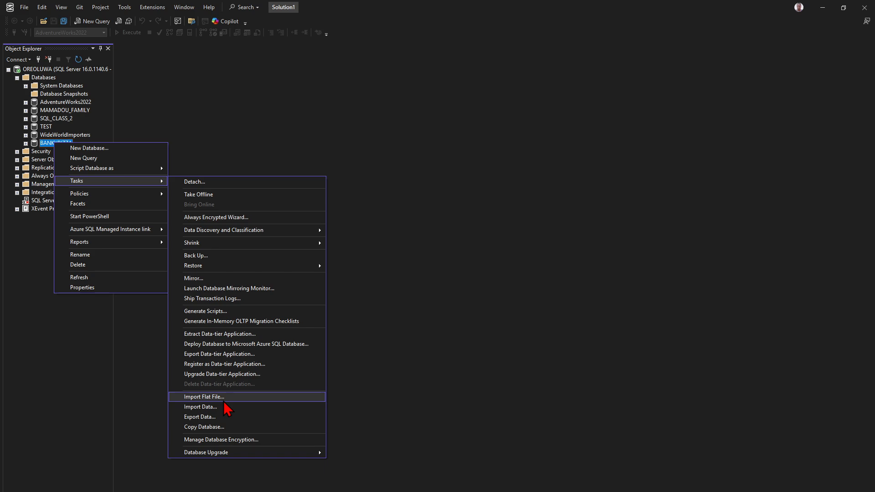
left_click(224, 401)
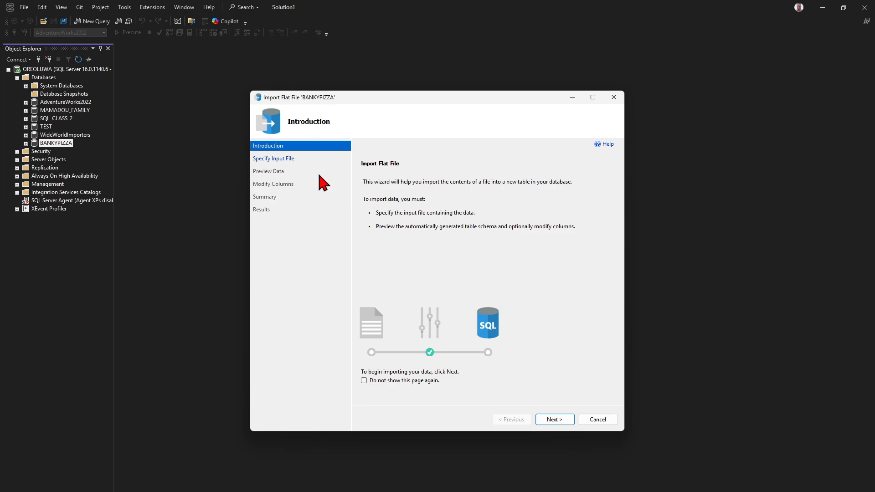
- Reposition the import wizard and move past its Introduction page to Specify Input File
left_click_drag(358, 98, 303, 66)
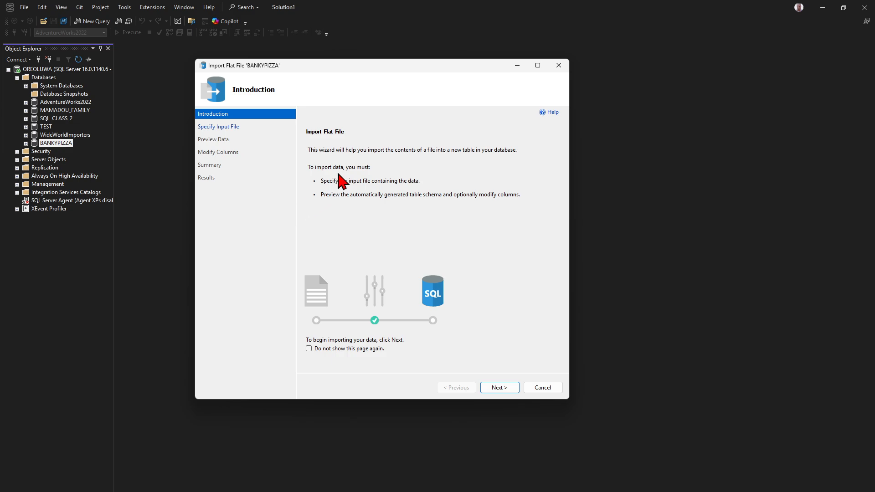
left_click(500, 389)
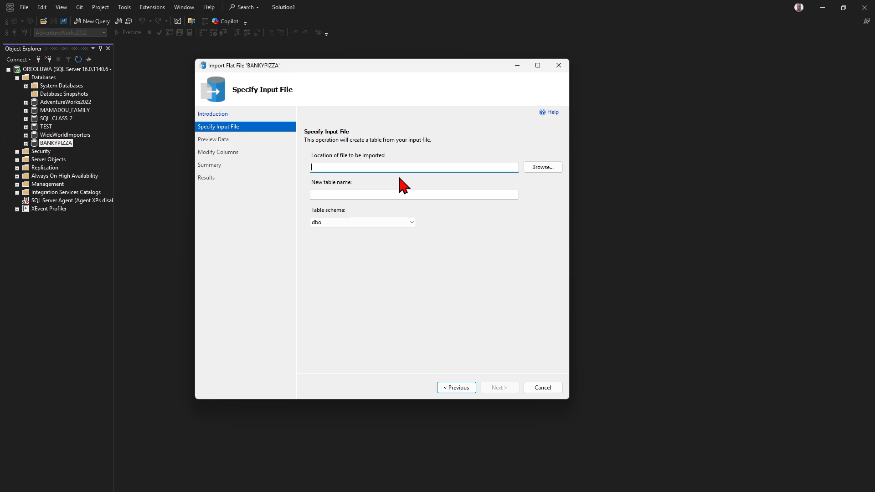
- Choose orders.csv from Documents > SQL PROJECT > BANKY PIZZA > Datasets as the input file
left_click(545, 170)
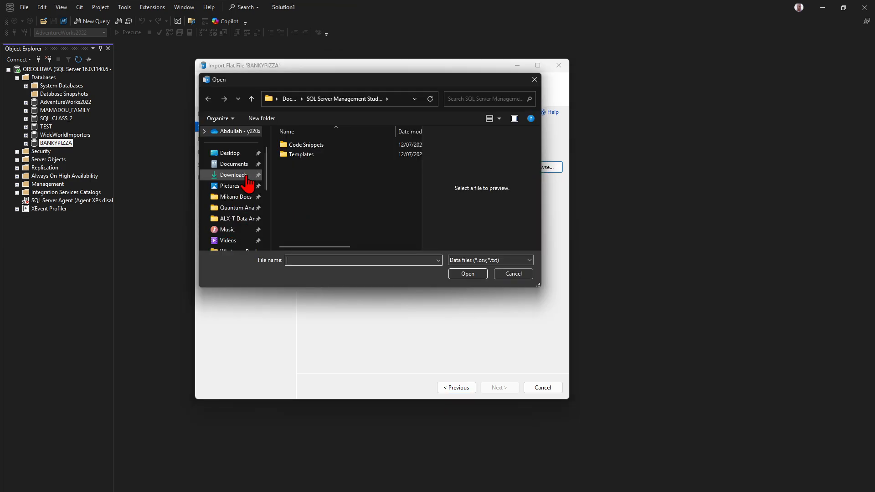
scroll(238, 196, "up", 1)
left_click(237, 198)
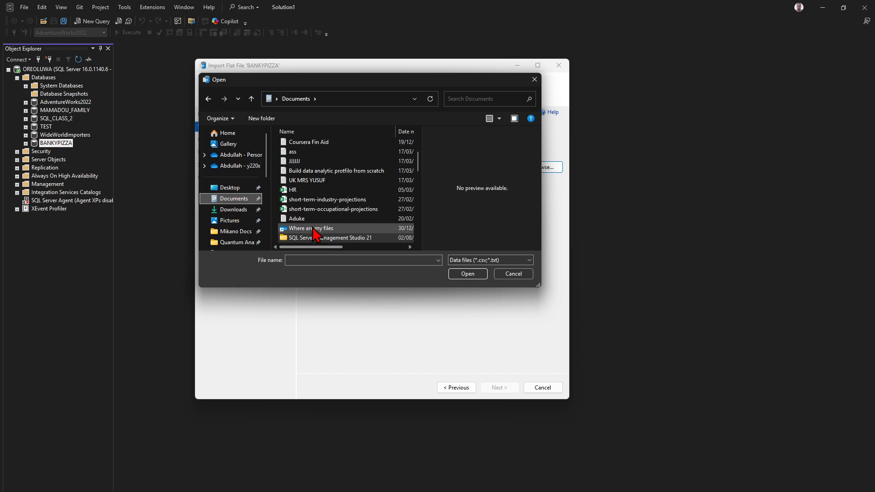
scroll(312, 230, "down", 1)
double_click(310, 220)
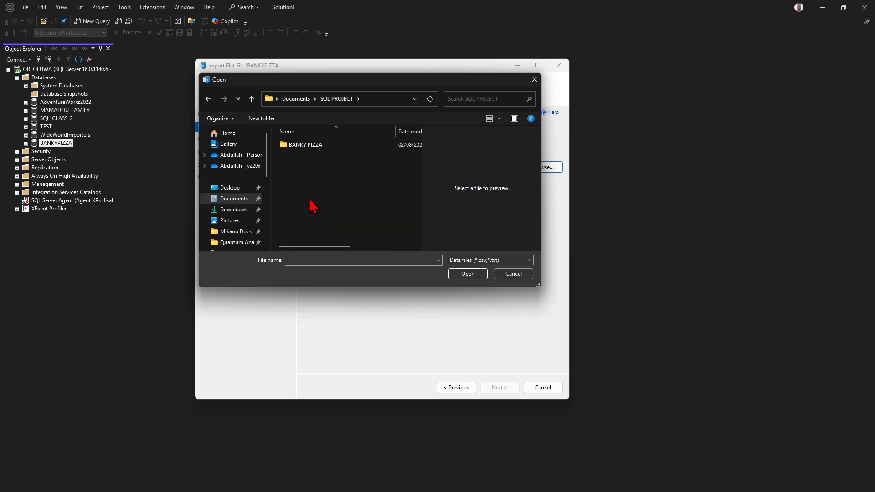
double_click(310, 145)
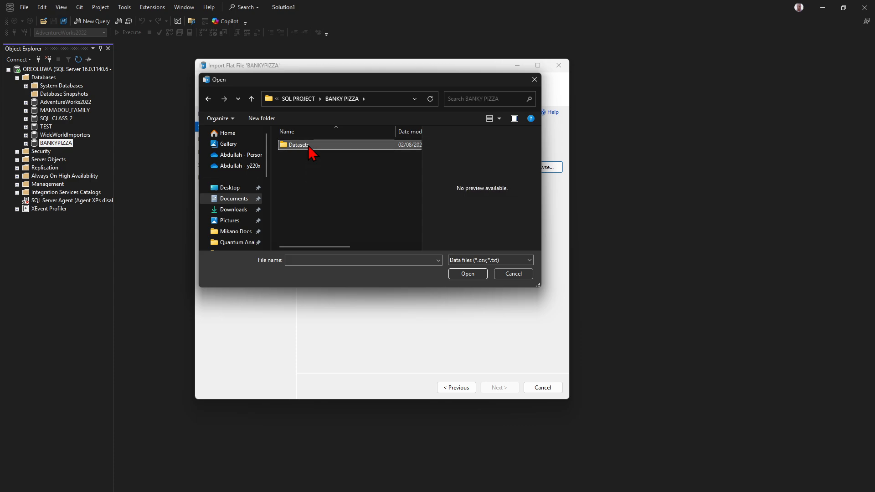
double_click(309, 145)
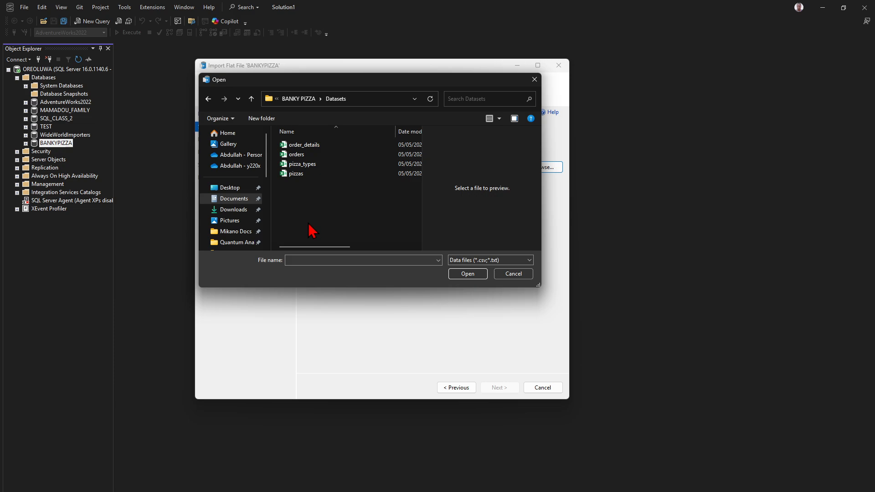
double_click(314, 155)
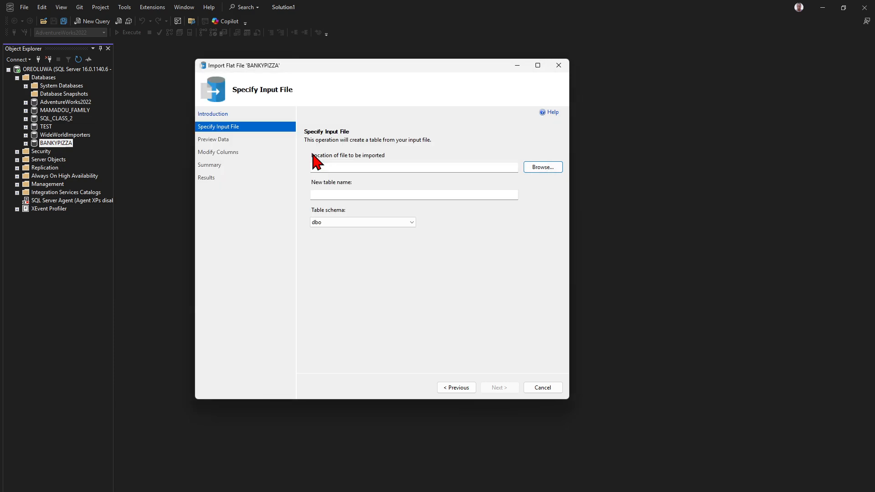
- Keep table name orders with schema dbo and continue to the data preview
double_click(334, 194)
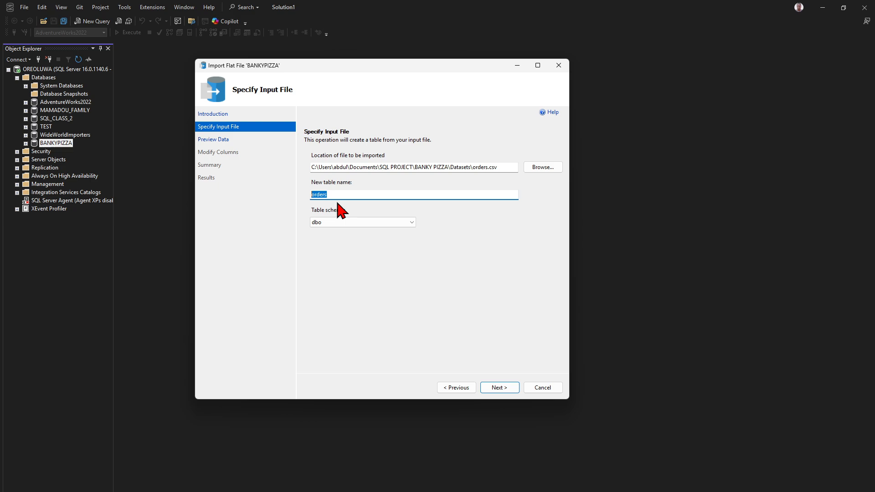
left_click(334, 221)
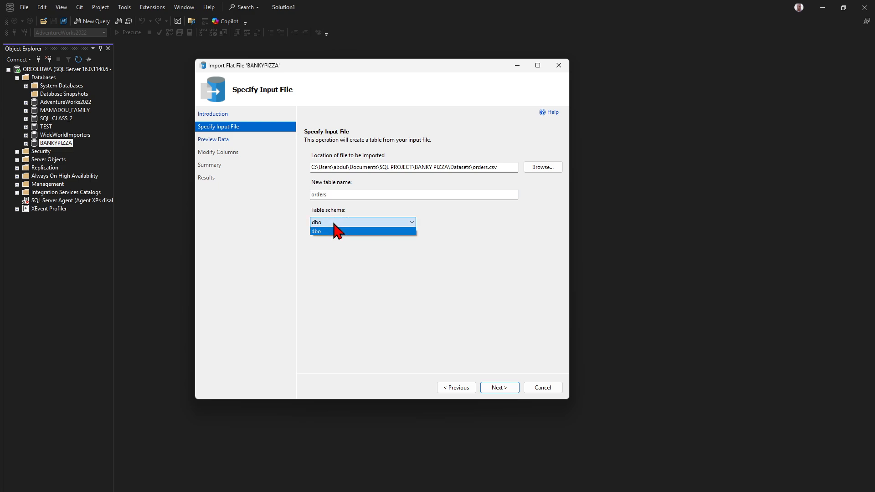
left_click(338, 252)
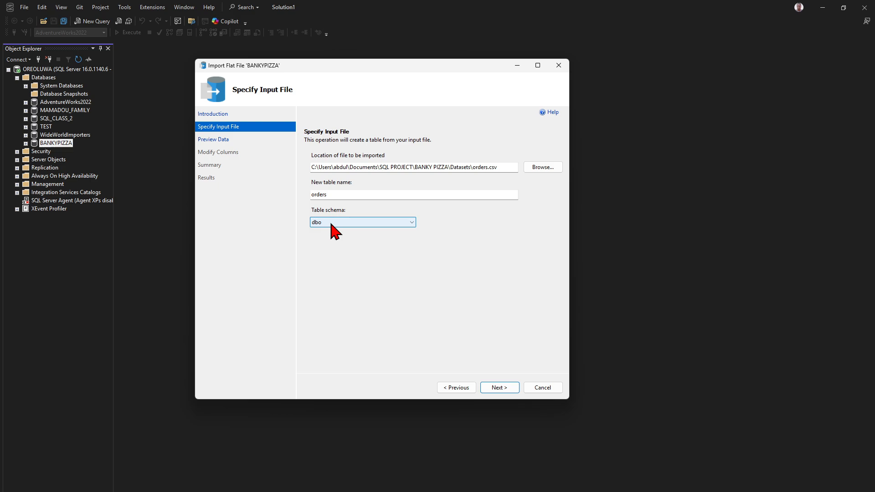
left_click(493, 390)
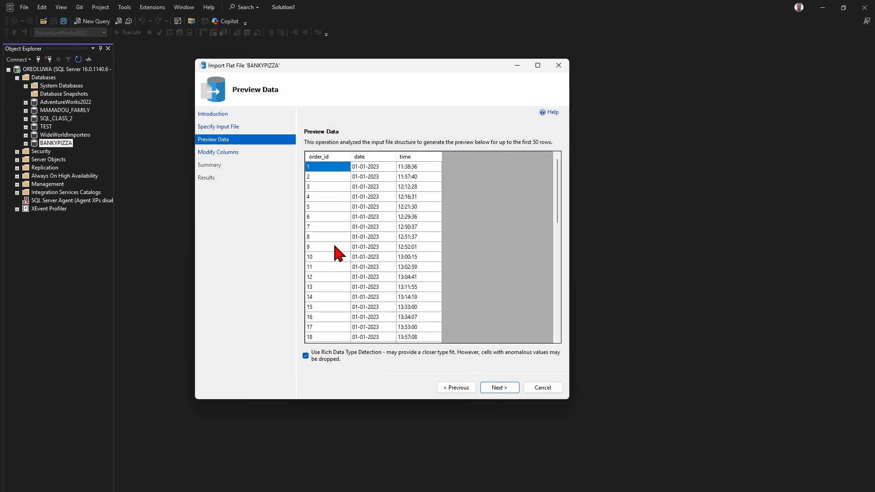
- Scroll through the previewed orders rows, then continue to the Modify Columns page
scroll(342, 233, "down", 1)
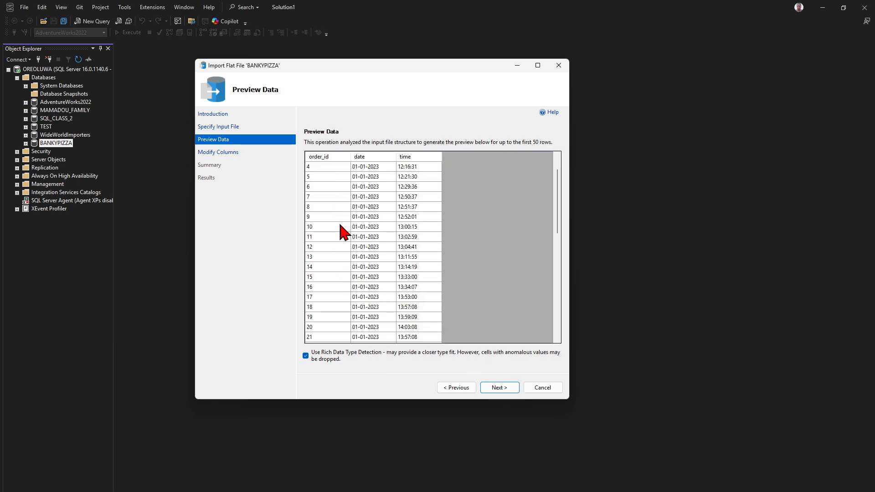
scroll(340, 228, "down", 10)
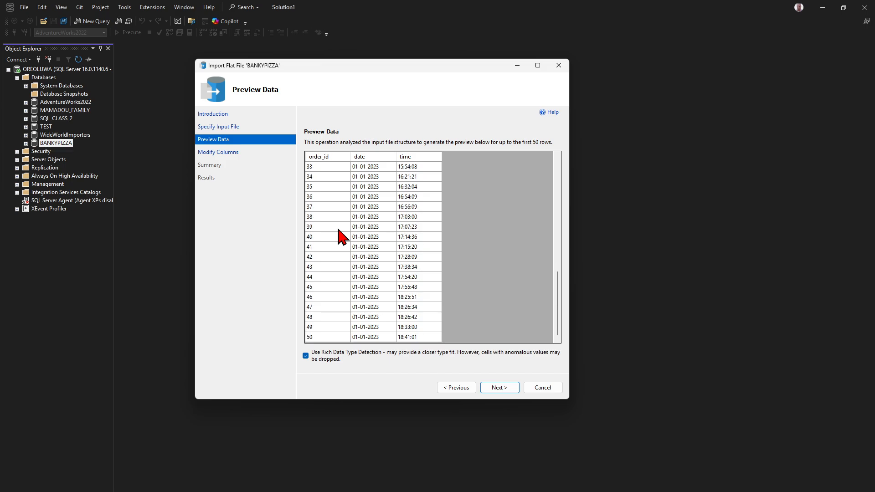
scroll(341, 236, "up", 11)
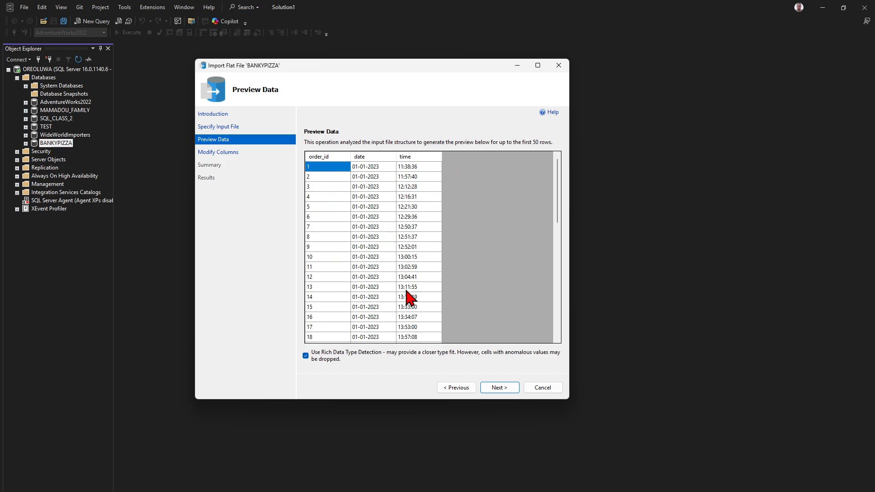
left_click(492, 388)
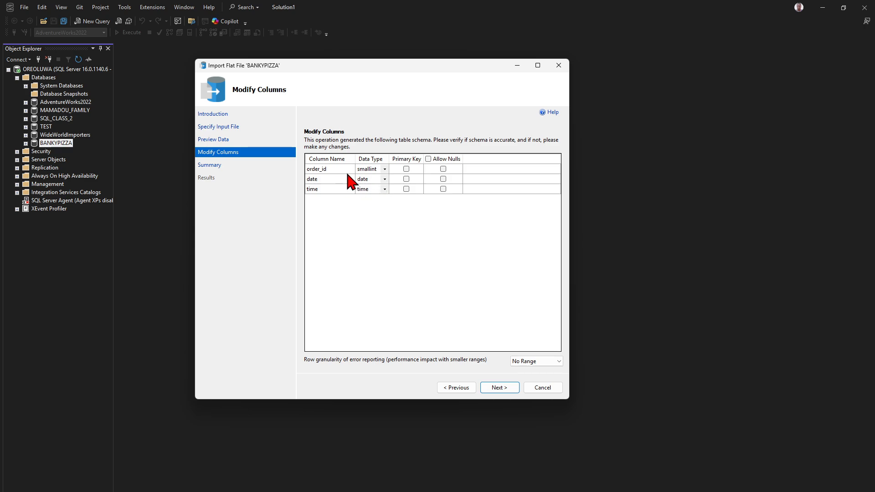
- Change order_id's data type from smallint to INT and continue to the Summary page
left_click(378, 170)
type("INT")
left_click(375, 205)
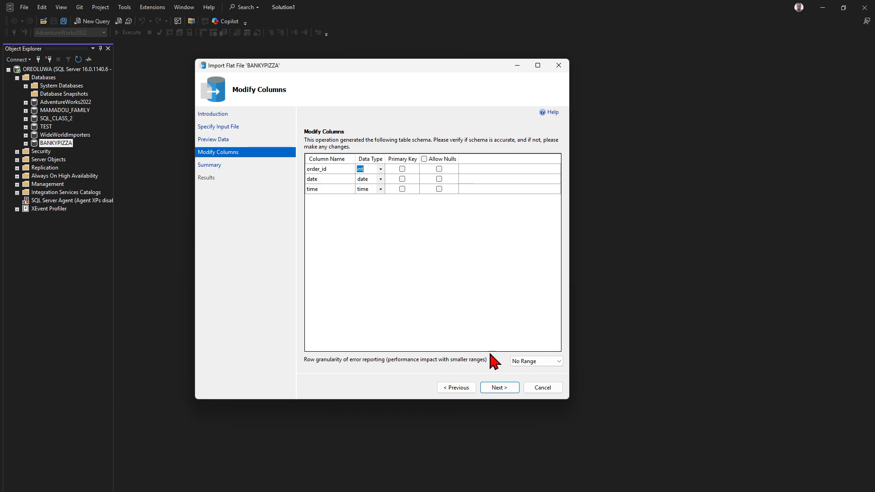
left_click(500, 388)
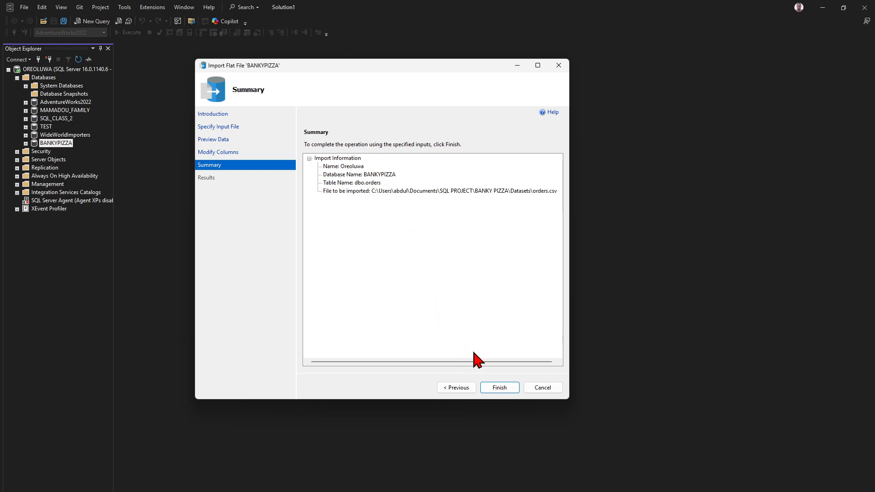
- Finish the wizard so orders.csv is inserted into dbo.orders successfully
left_click(499, 389)
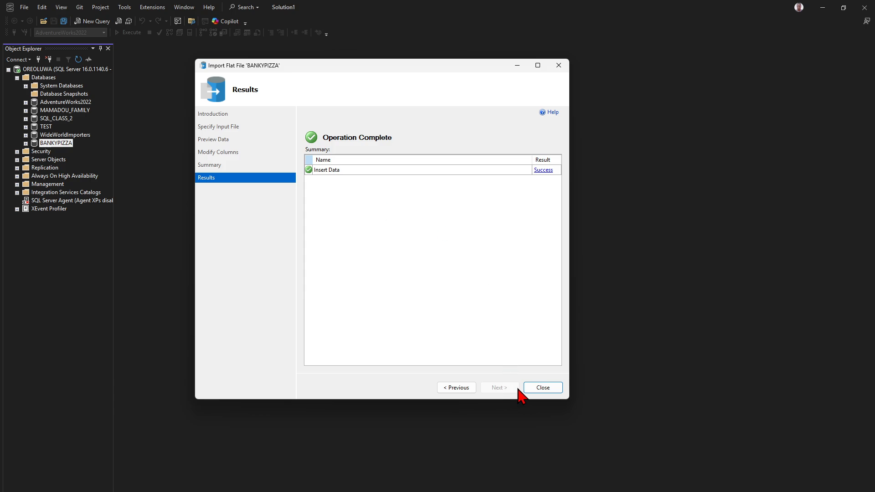
- Close the import wizard, open a new BANKYPIZZA query, and expand Tables to show dbo.orders
left_click(542, 388)
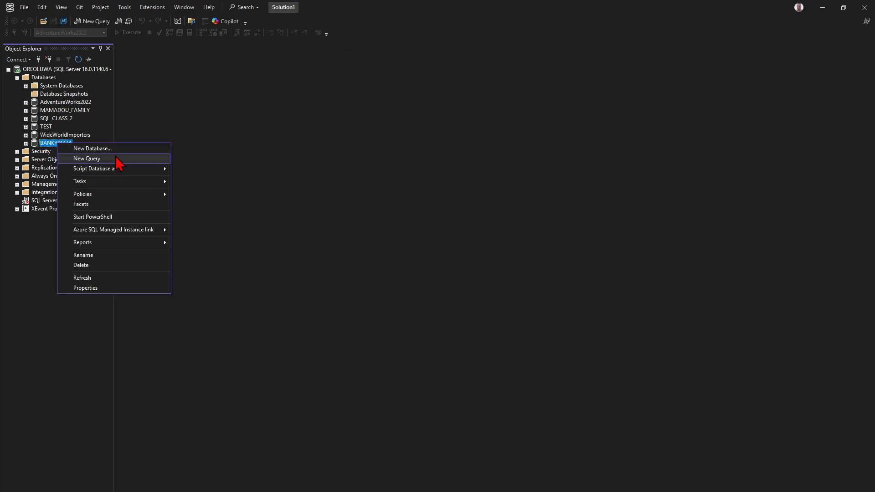
left_click(115, 158)
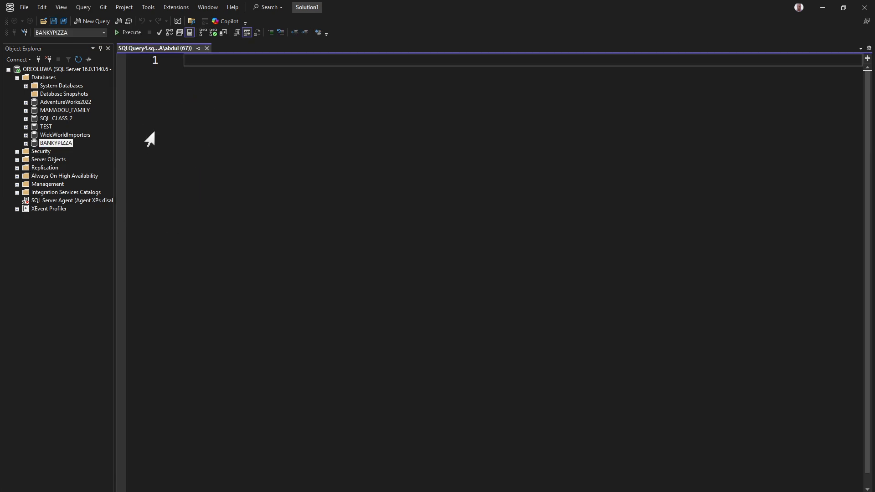
left_click(25, 143)
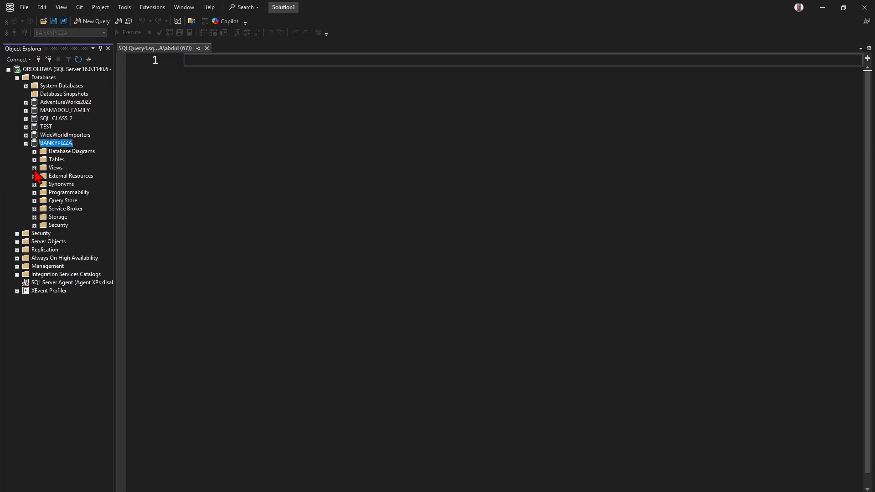
double_click(51, 160)
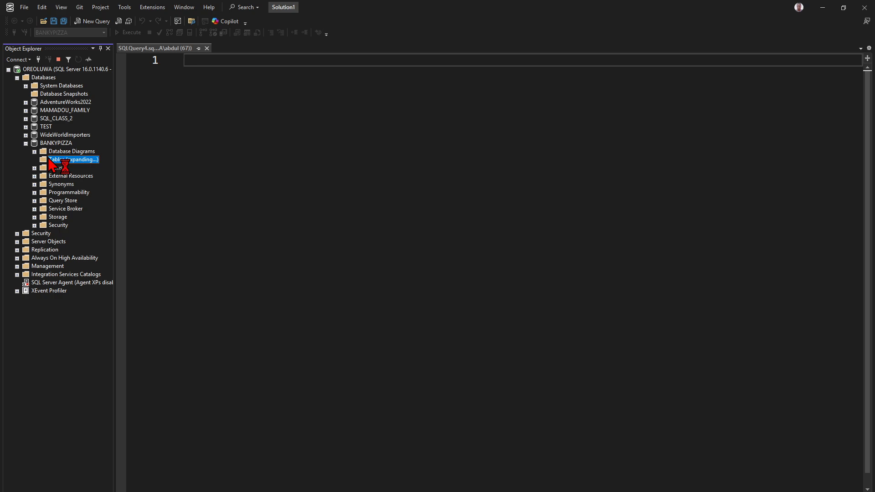
left_click(69, 201)
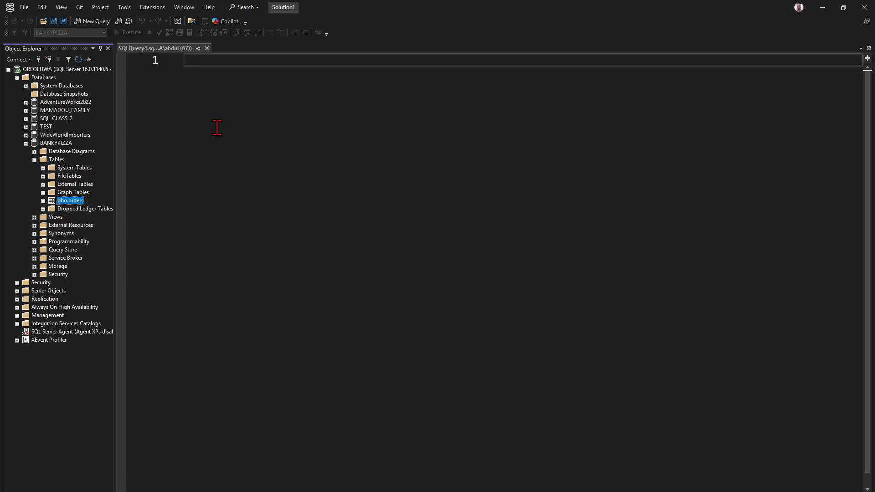
- Write SELECT * FROM ORDERS; with IntelliSense completing the table name, and select the line
left_click(199, 82)
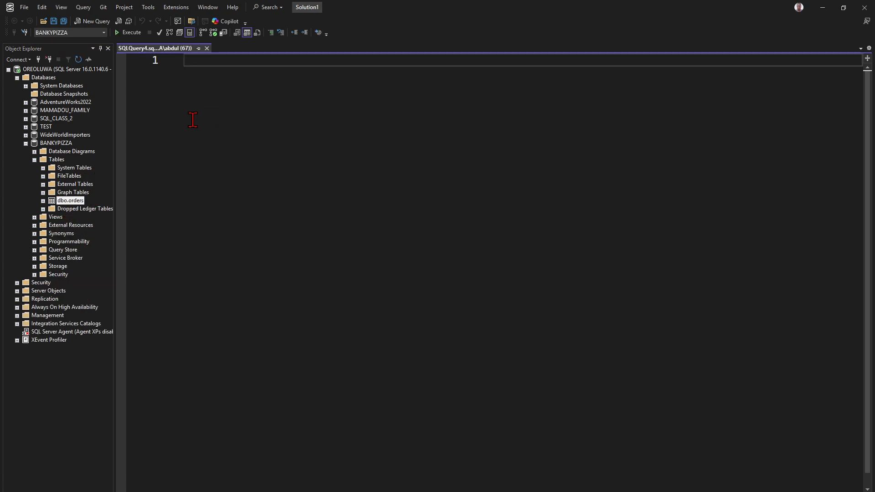
type("SELEC")
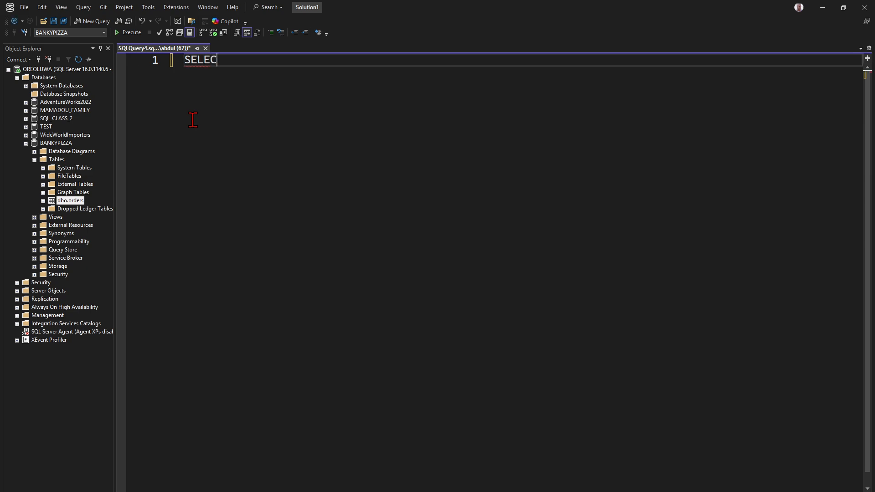
type("T * FROM O")
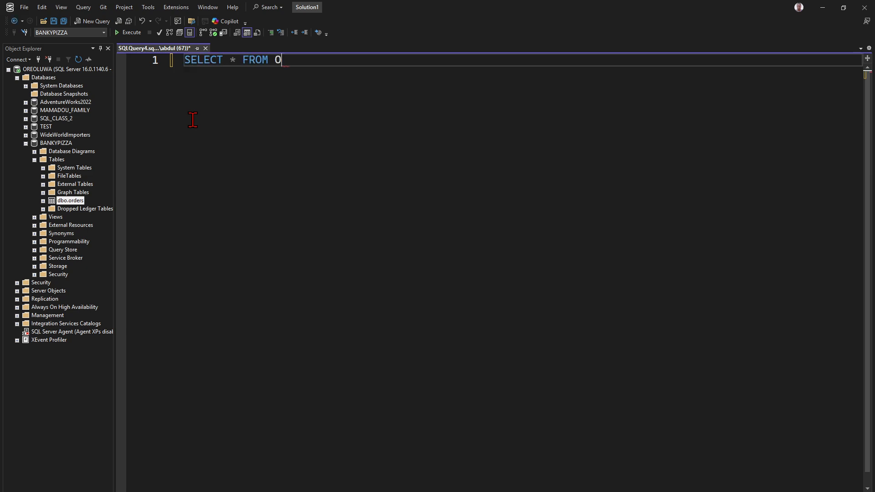
type("RDER")
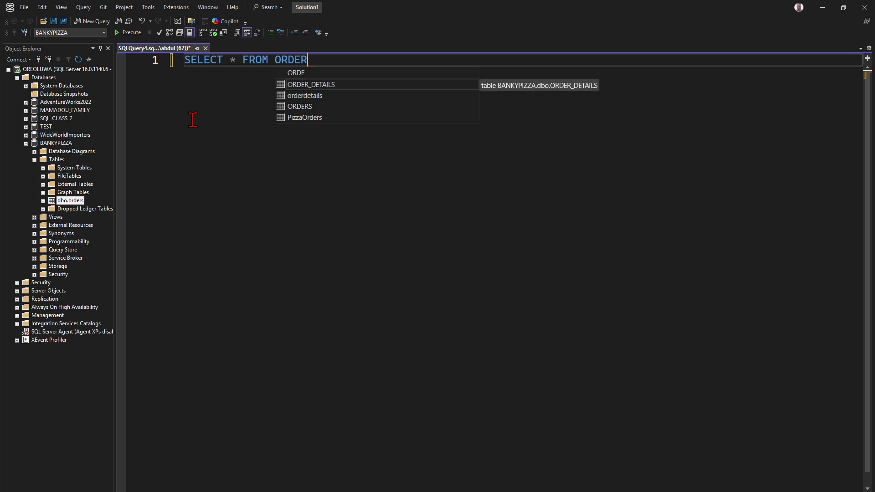
key("Down")
key("Down")
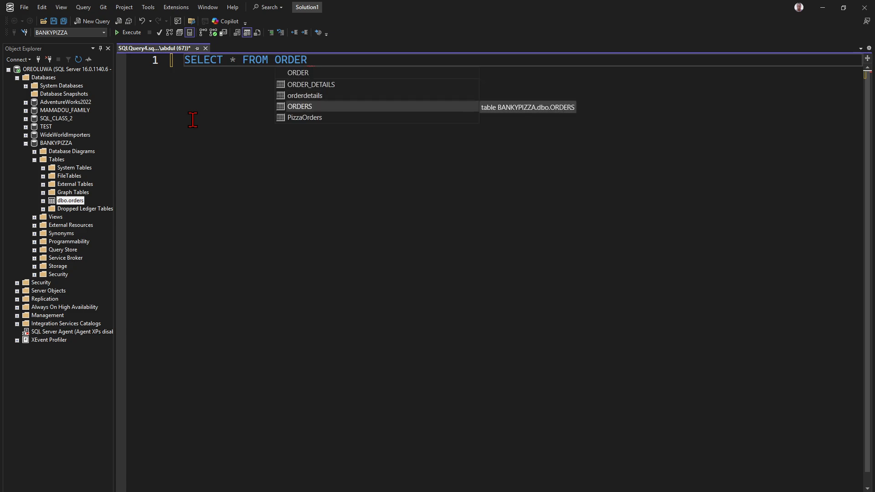
key("Tab")
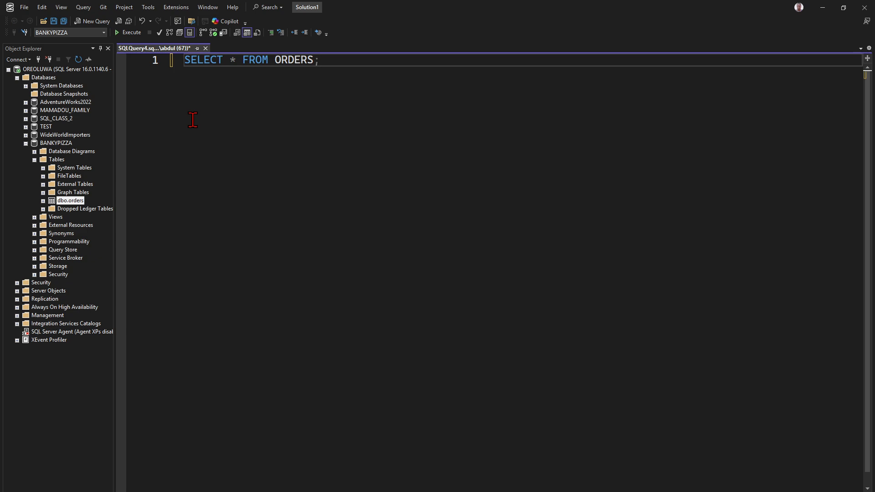
left_click(165, 60)
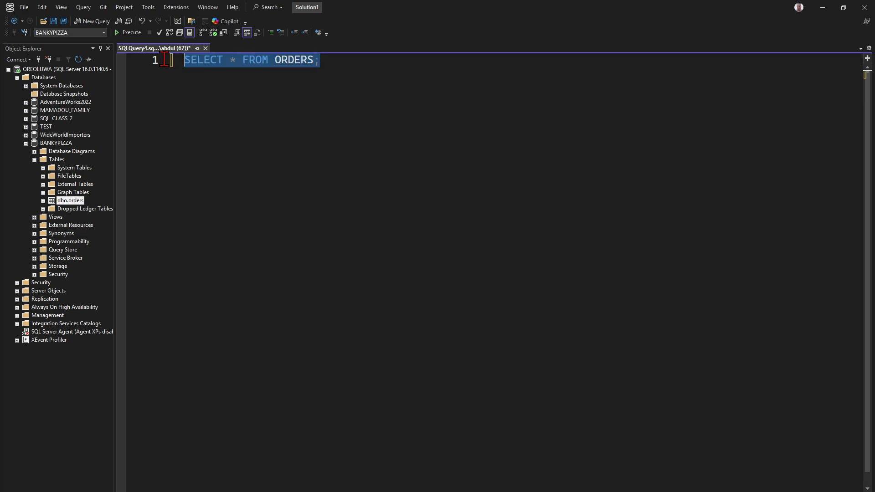
- Run SELECT * FROM ORDERS, review the order_id, date and time rows, then select BANKYPIZZA
left_click(123, 33)
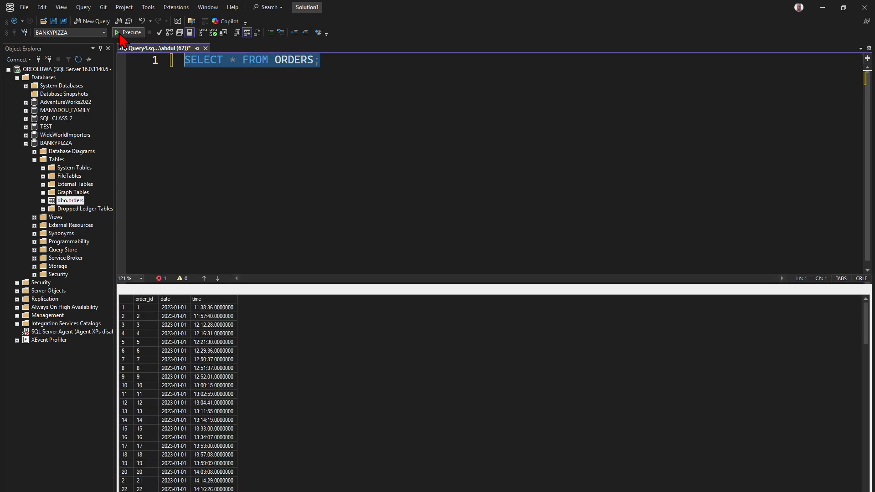
scroll(201, 361, "down", 19)
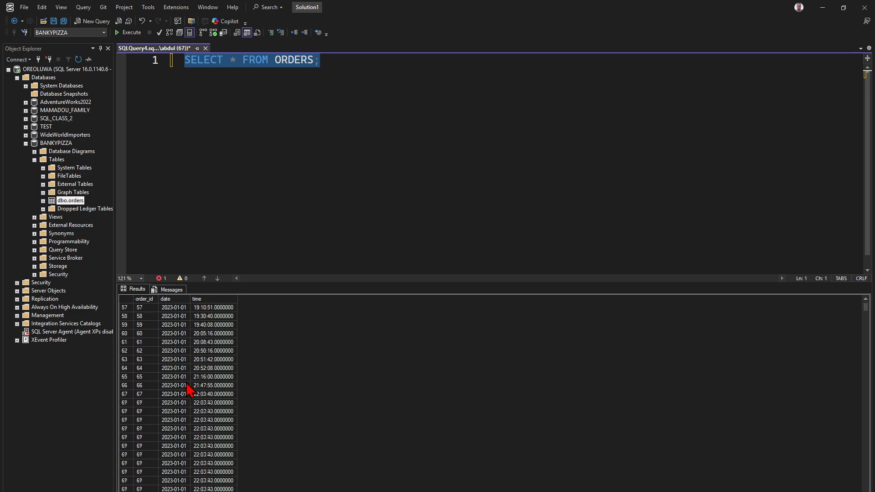
scroll(187, 383, "down", 20)
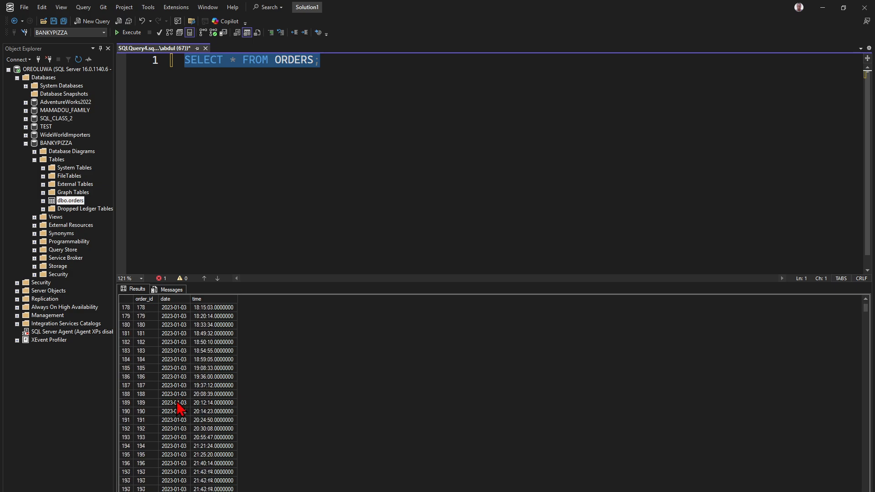
scroll(180, 409, "down", 20)
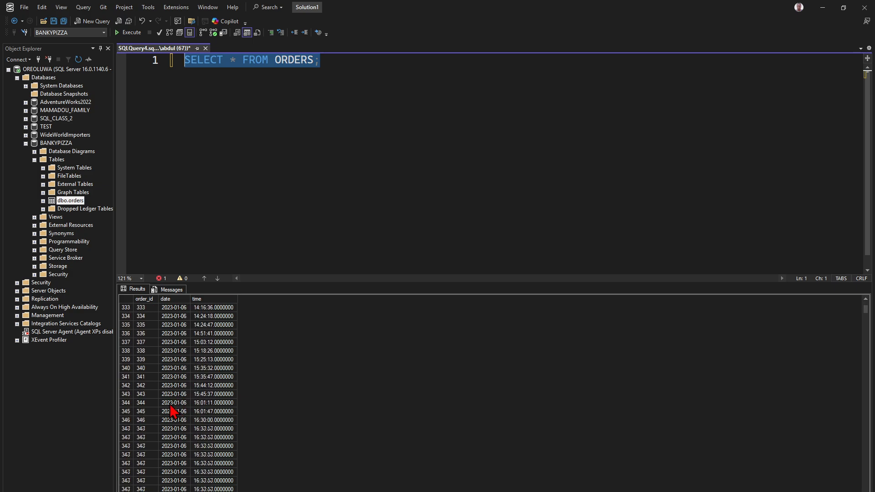
scroll(174, 412, "down", 12)
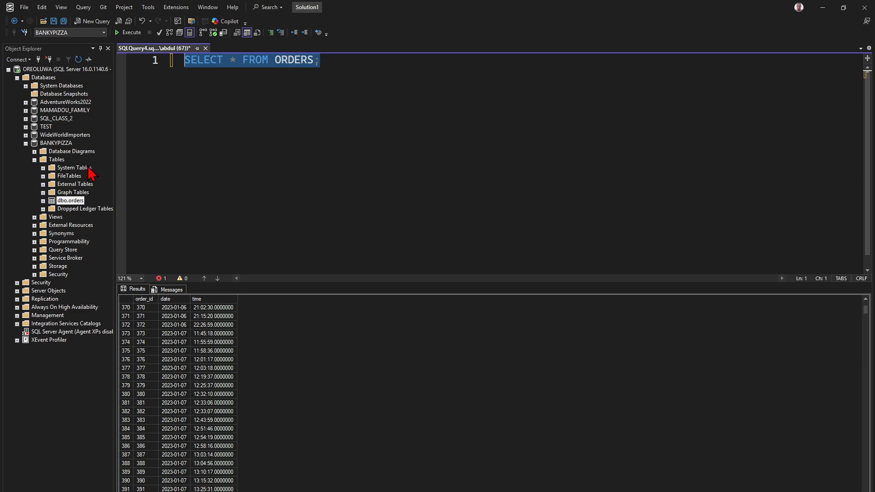
left_click(58, 160)
left_click(56, 143)
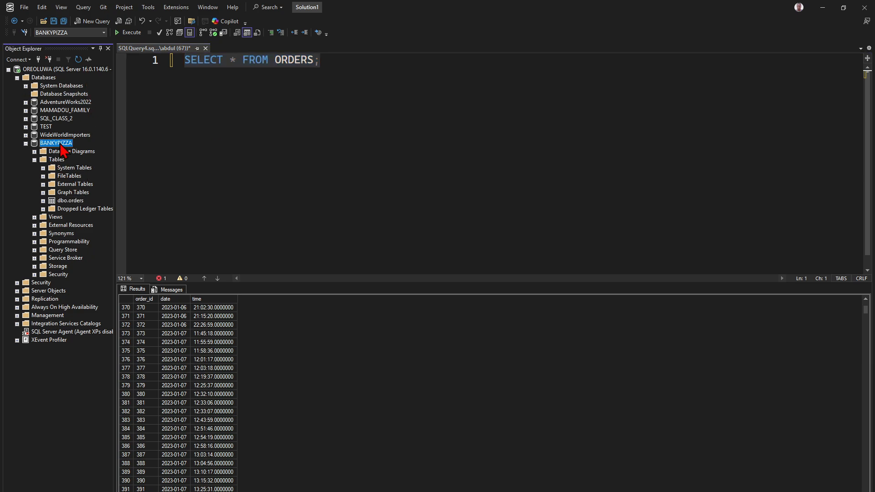
- Start an Import Flat File into BANKYPIZZA and choose order_details.csv as the source
right_click(59, 143)
mouse_move(105, 182)
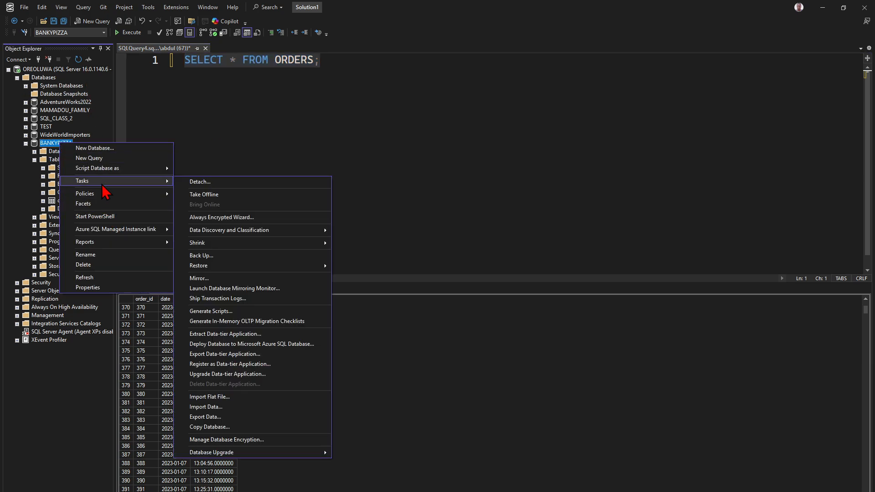
left_click(252, 398)
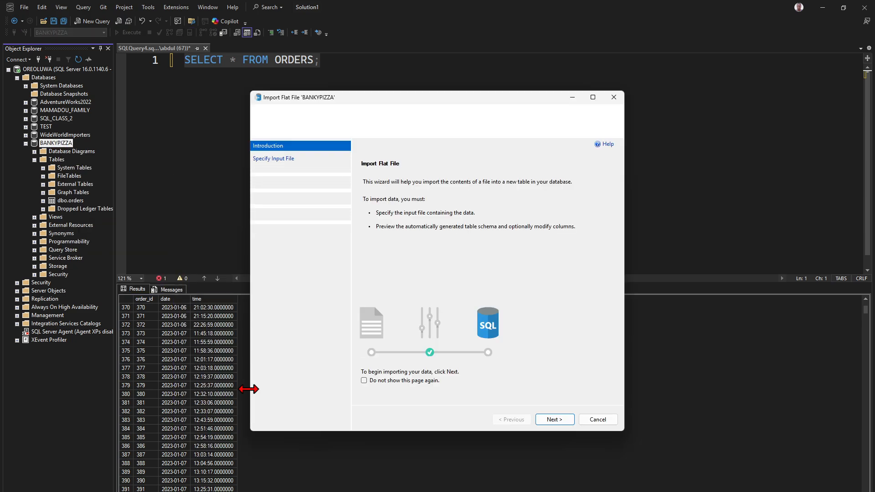
left_click(549, 422)
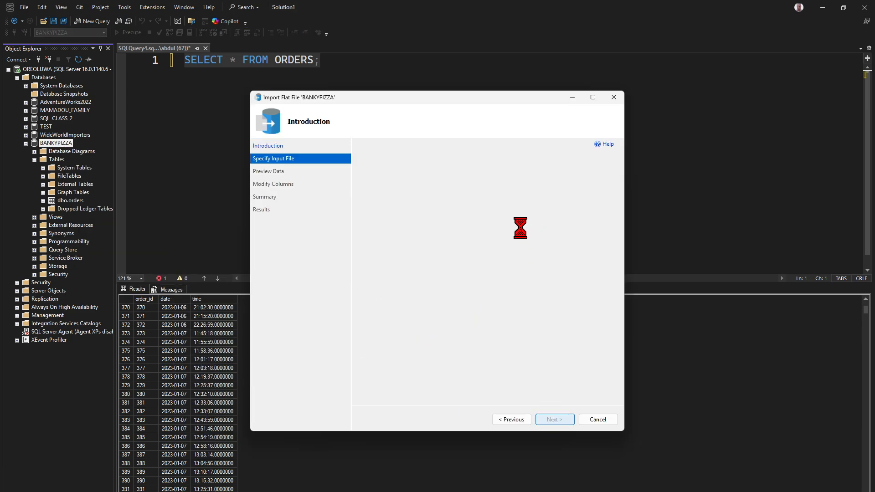
left_click(594, 199)
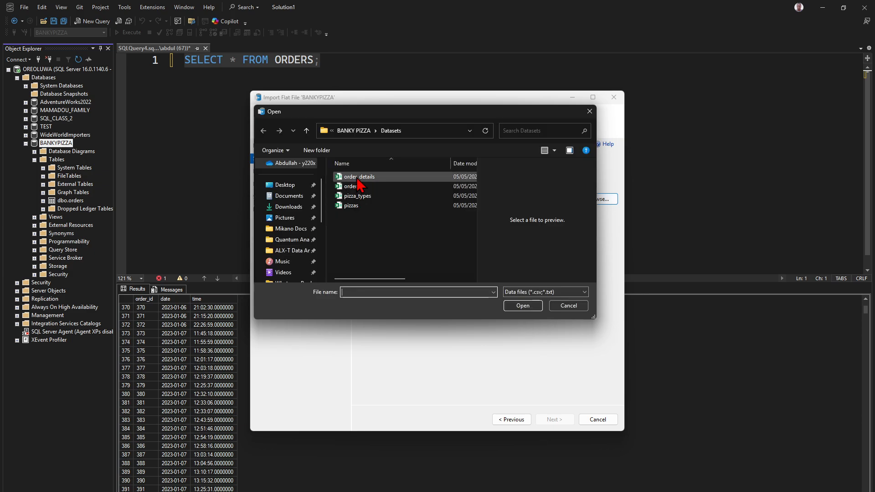
double_click(358, 179)
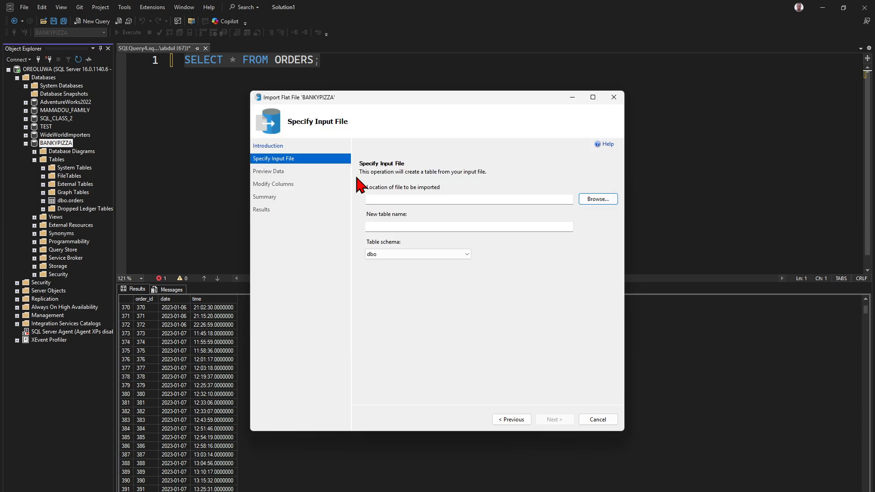
- Keep the table name order_details and advance past the data preview to Modify Columns
left_click_drag(405, 228, 346, 228)
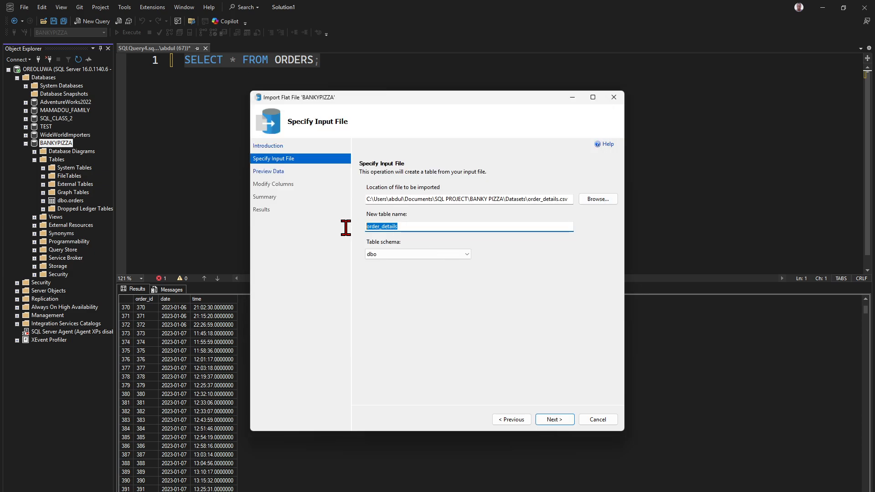
left_click(556, 419)
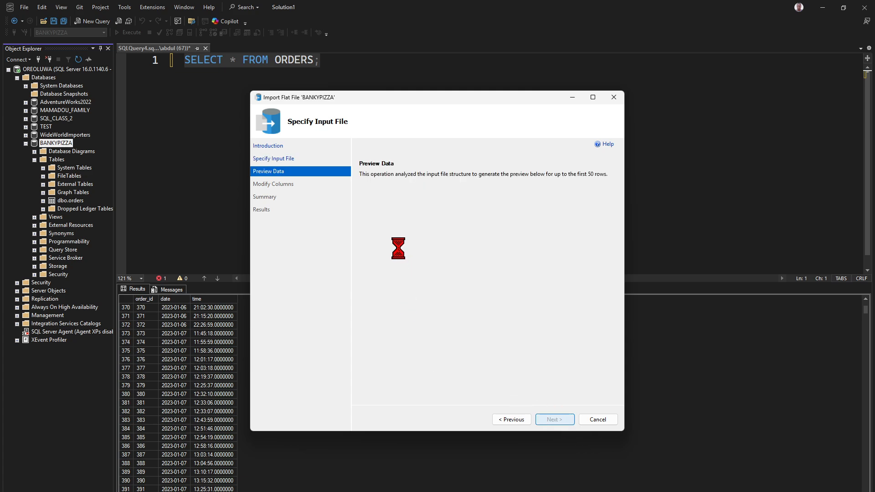
scroll(511, 294, "down", 5)
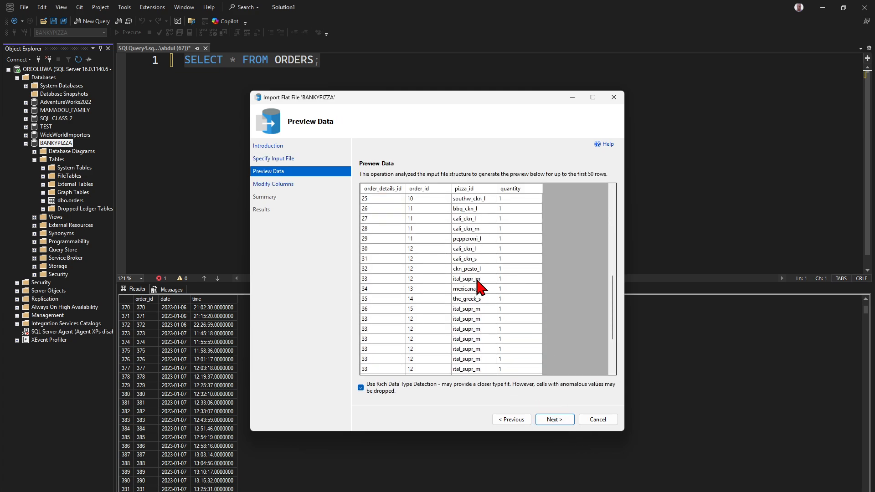
left_click(556, 419)
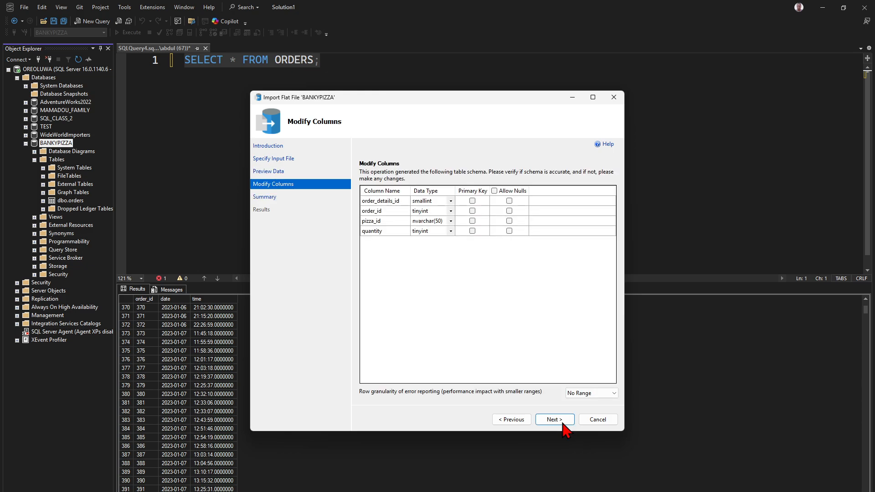
- Run the import, read the error that value 256 overflows tinyint order_id, and go back
left_click(563, 424)
left_click(563, 424)
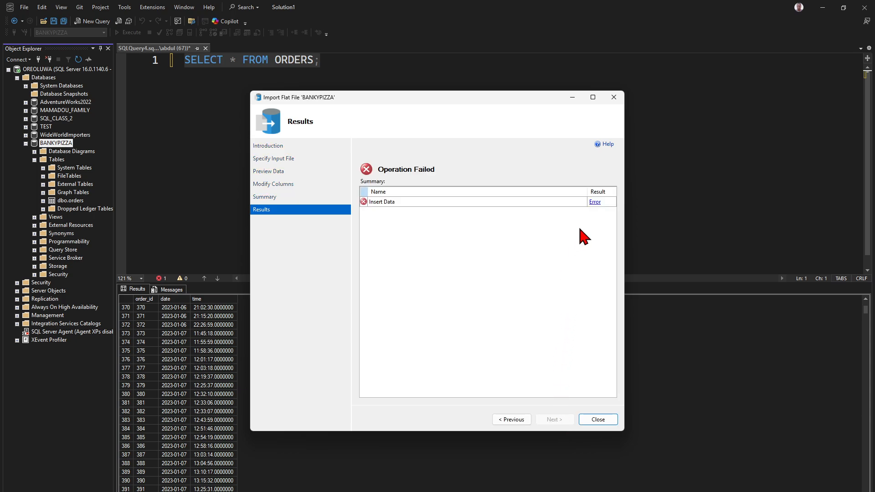
left_click(595, 202)
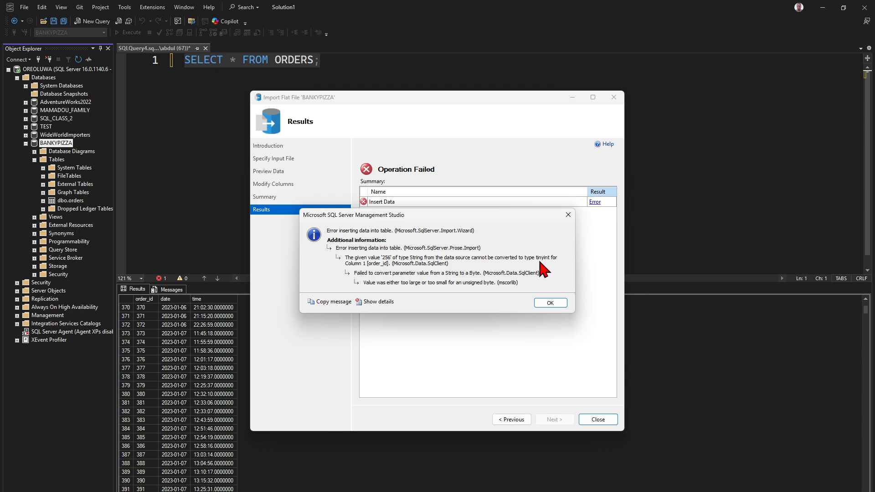
left_click(550, 303)
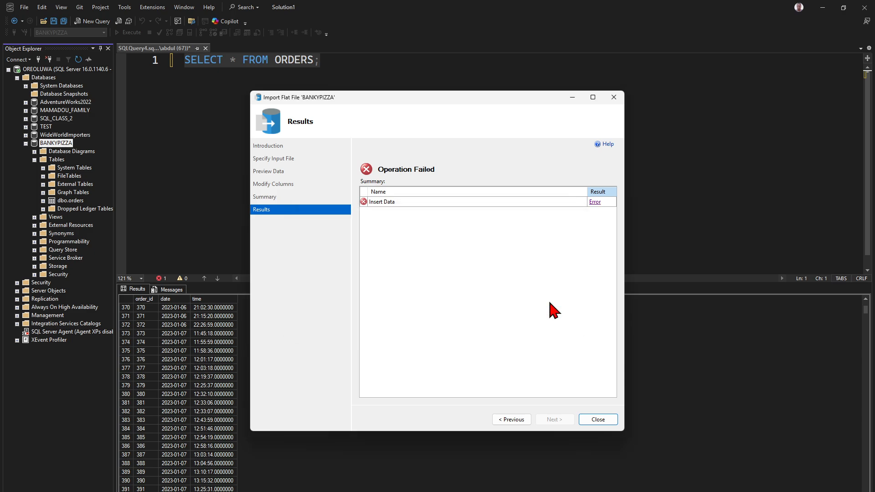
left_click(507, 420)
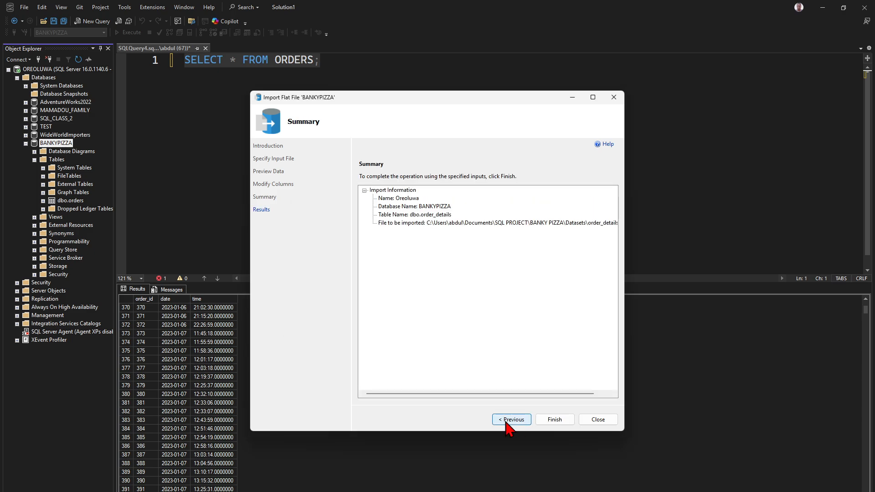
- Return to Modify Columns and change order_id and quantity data types to int
left_click(507, 419)
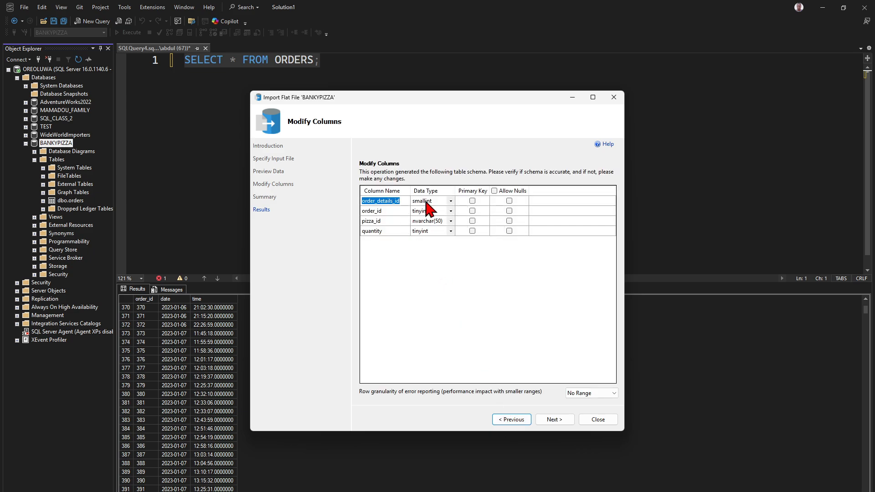
left_click(424, 212)
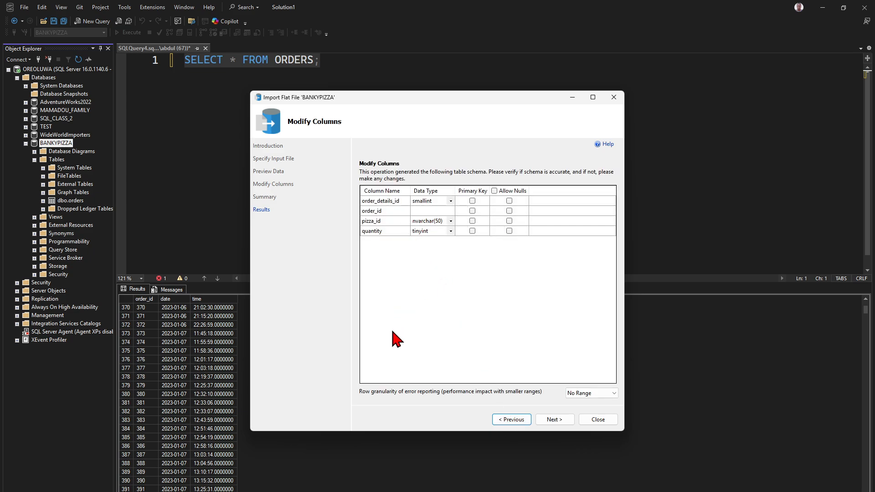
type("int")
left_click(416, 290)
key("BackSpace")
left_click(431, 232)
type("INT")
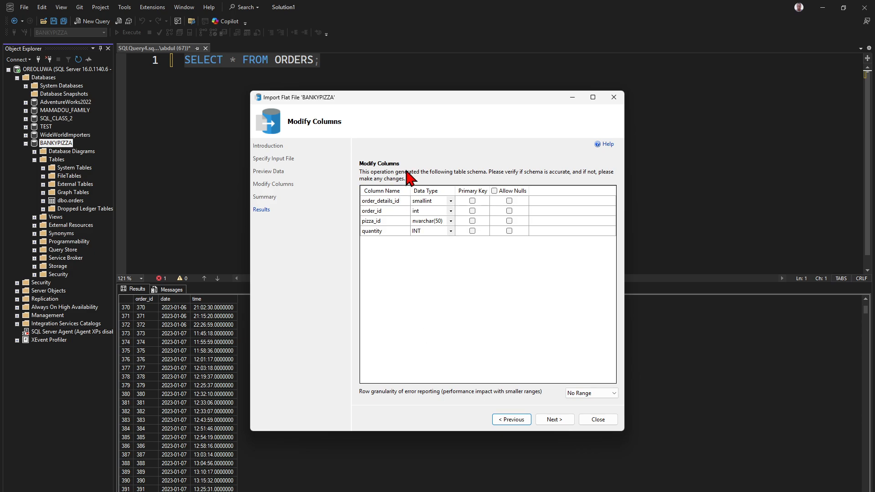
left_click(424, 204)
- Set order_details_id to int, rerun the import successfully, and close the wizard
left_click(430, 203)
left_click(451, 201)
left_click(429, 278)
left_click(451, 202)
scroll(440, 274, "up", 2)
left_click(433, 273)
left_click(552, 419)
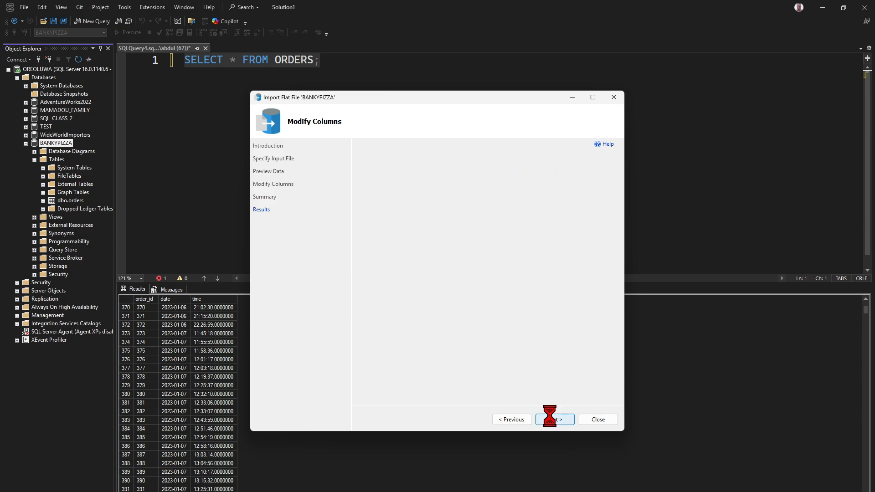
left_click(554, 419)
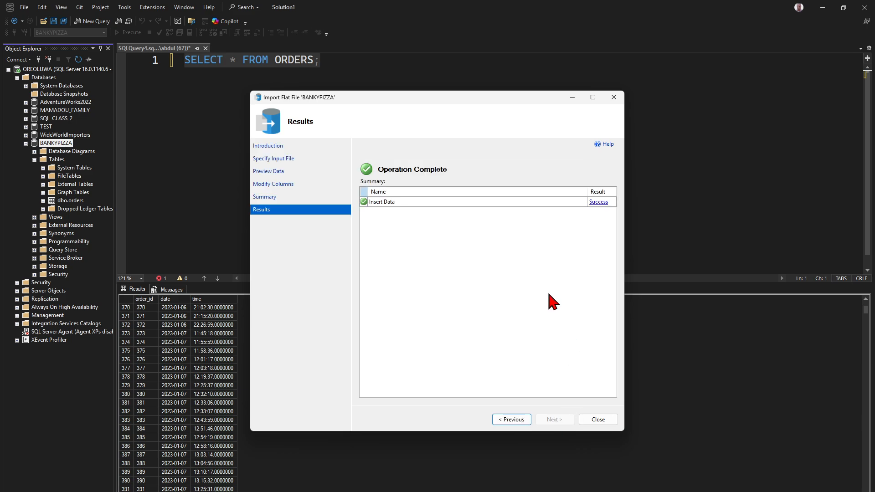
left_click(589, 420)
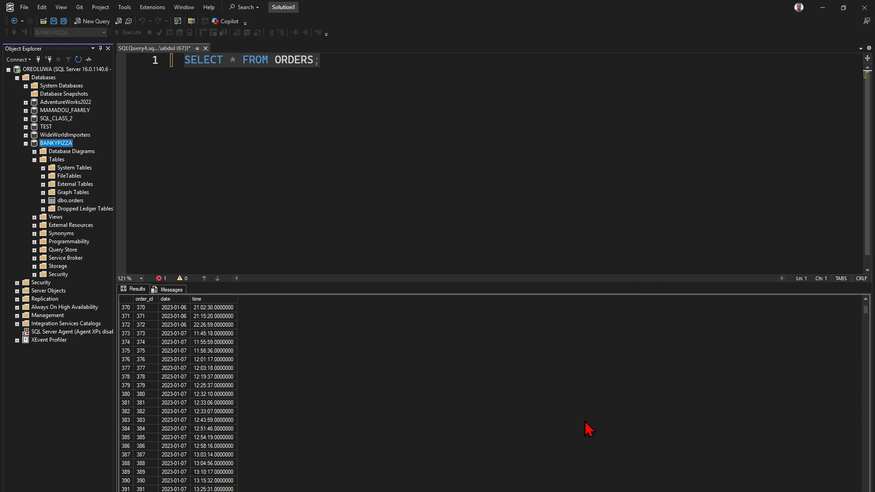
- Refresh BANKYPIZZA and expand Tables to find dbo.order_details alongside dbo.orders
right_click(60, 144)
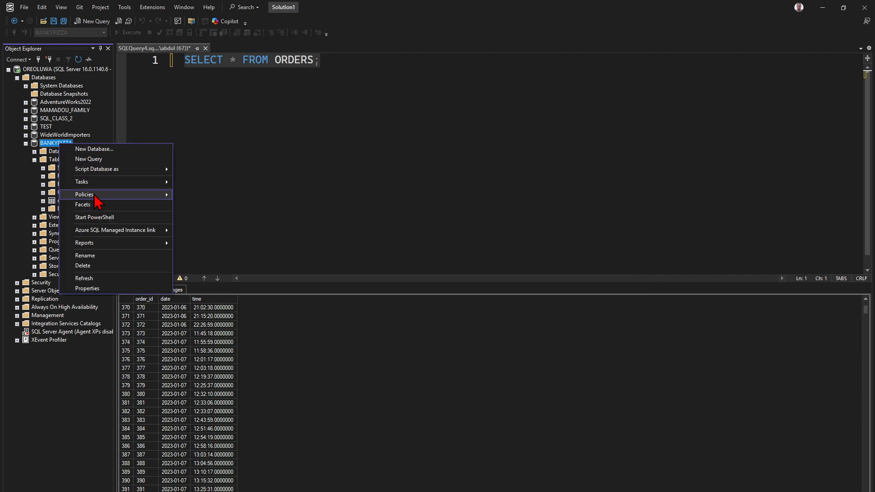
left_click(91, 277)
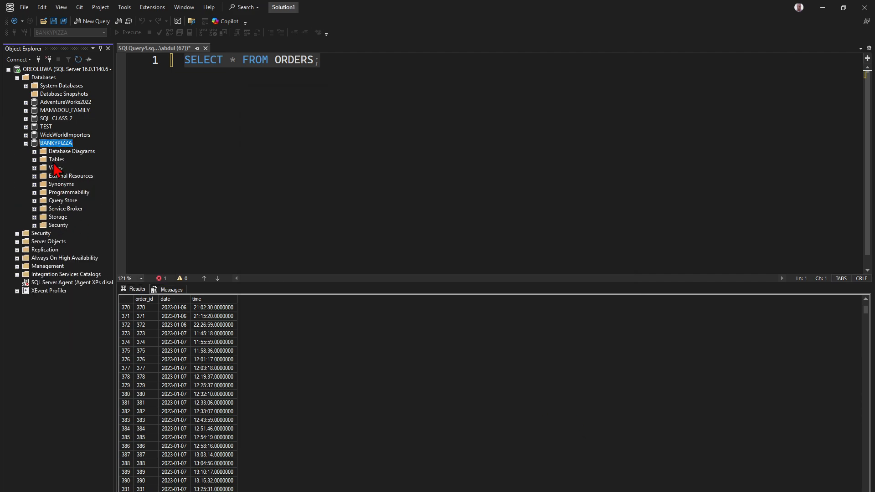
left_click(34, 160)
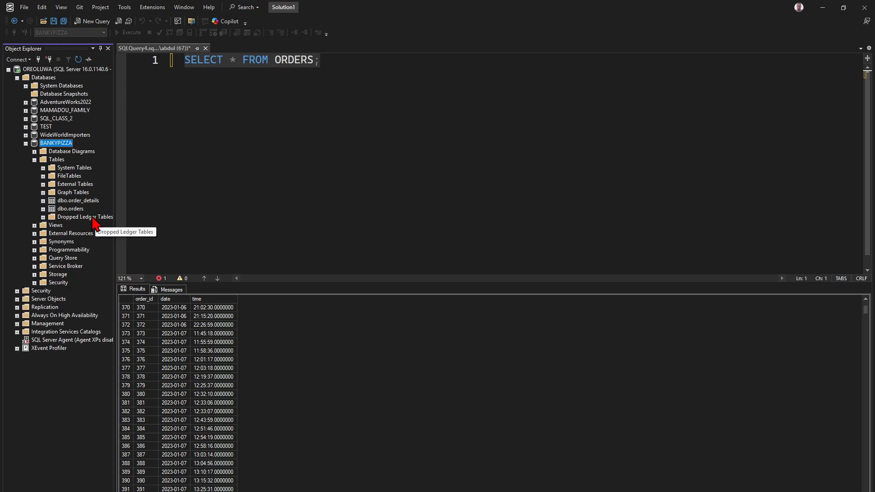
left_click(257, 63)
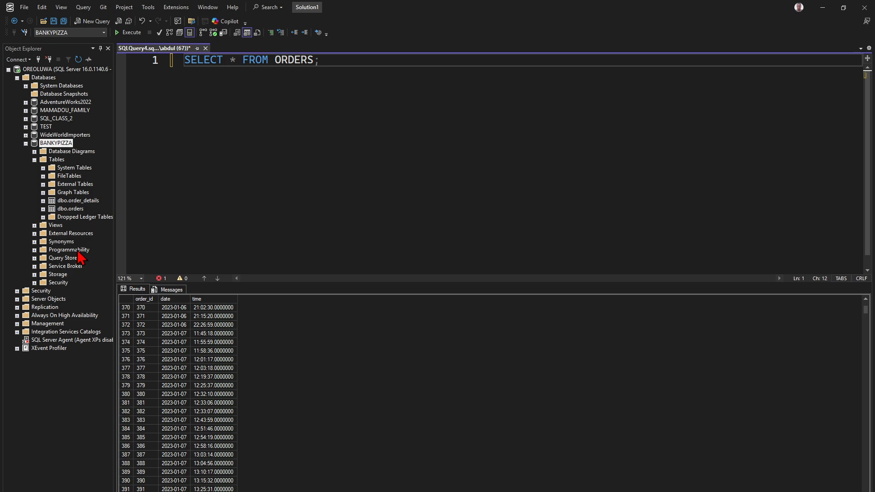
left_click(75, 204)
left_click(73, 210)
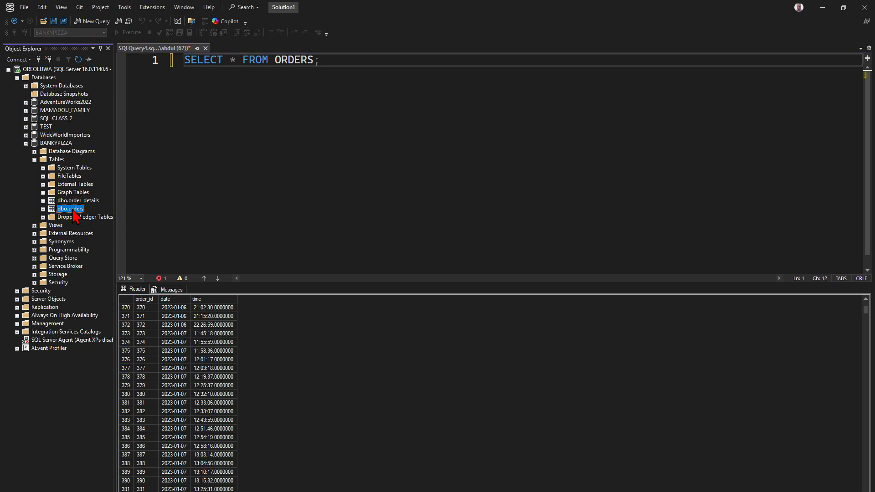